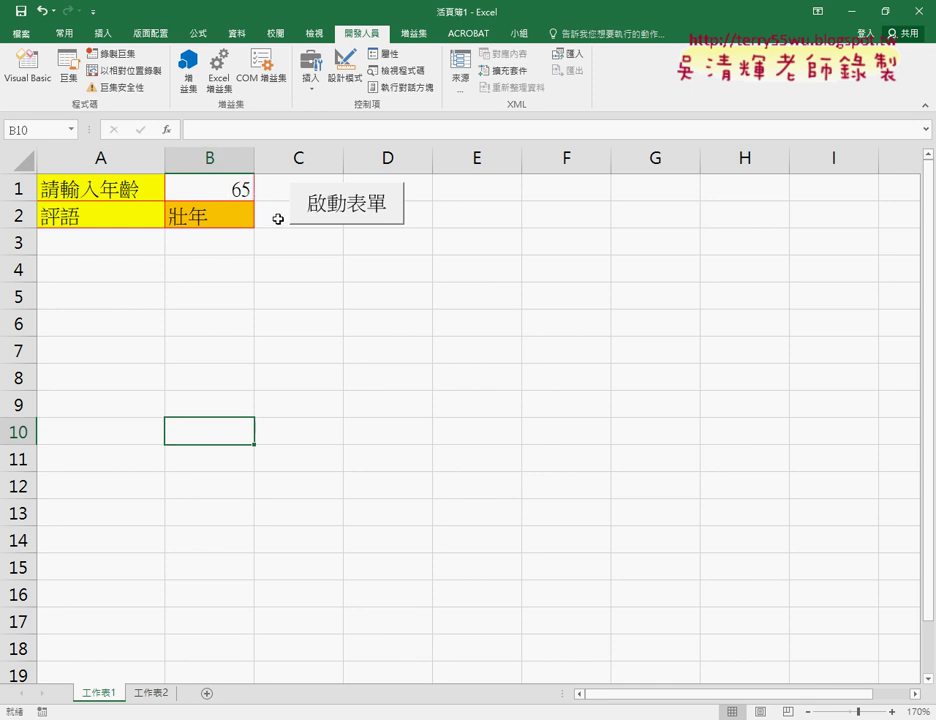
Check cells B1 (65) and B2 (壯年), then launch the 年齡判斷 form with the 啟動表單 button.
click(211, 194)
click(221, 217)
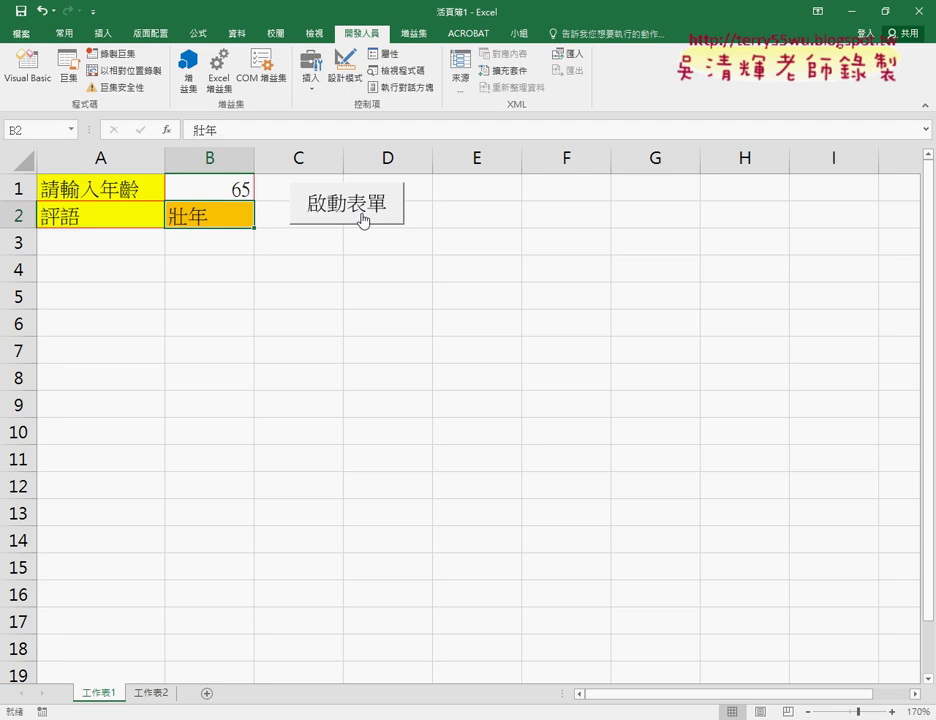
click(362, 220)
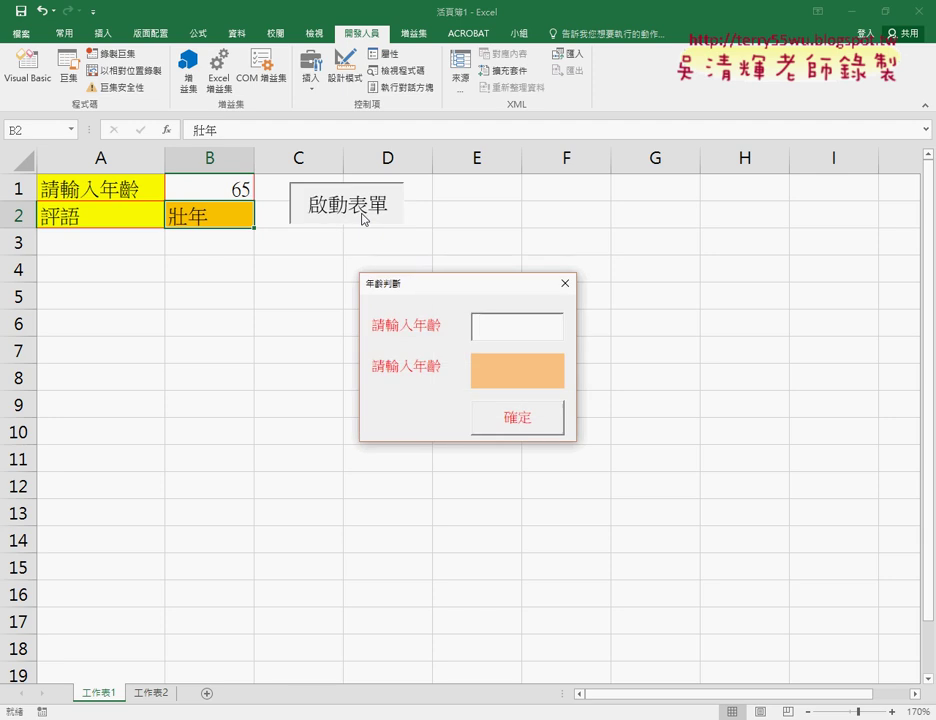
Drag the 年齡判斷 form up to sit over columns C–E beside the 65 and 壯年 cells.
drag(395, 284, 128, 256)
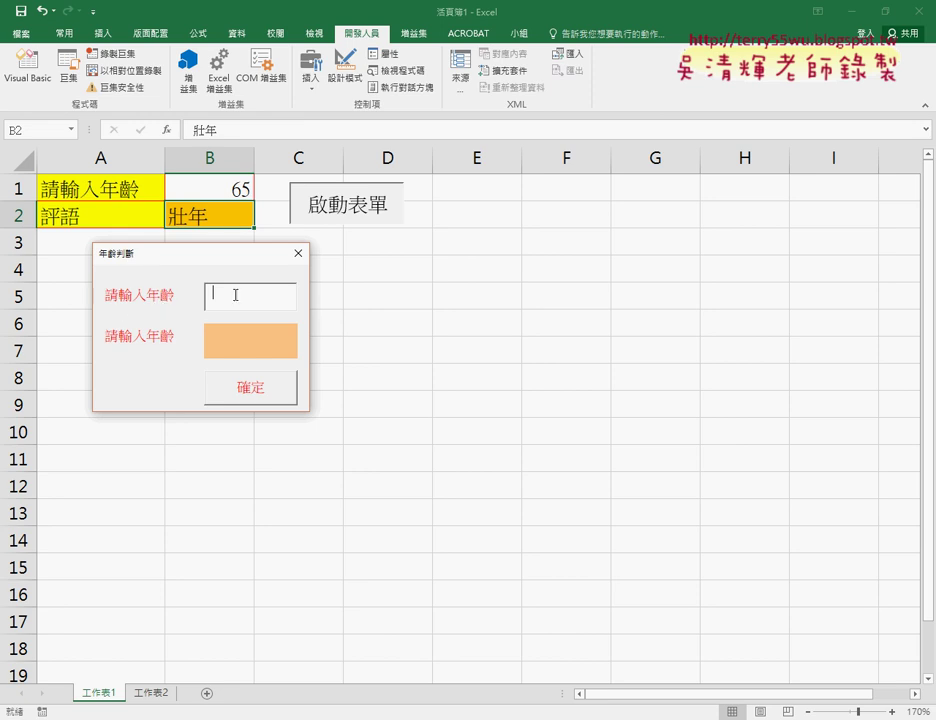
drag(215, 259, 167, 253)
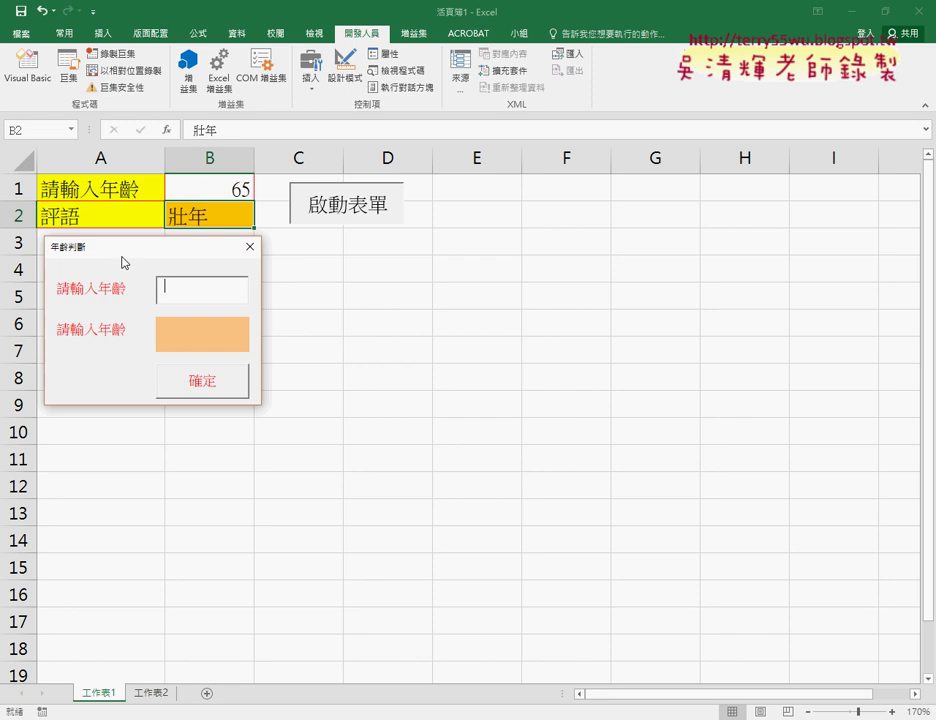
drag(124, 253, 343, 157)
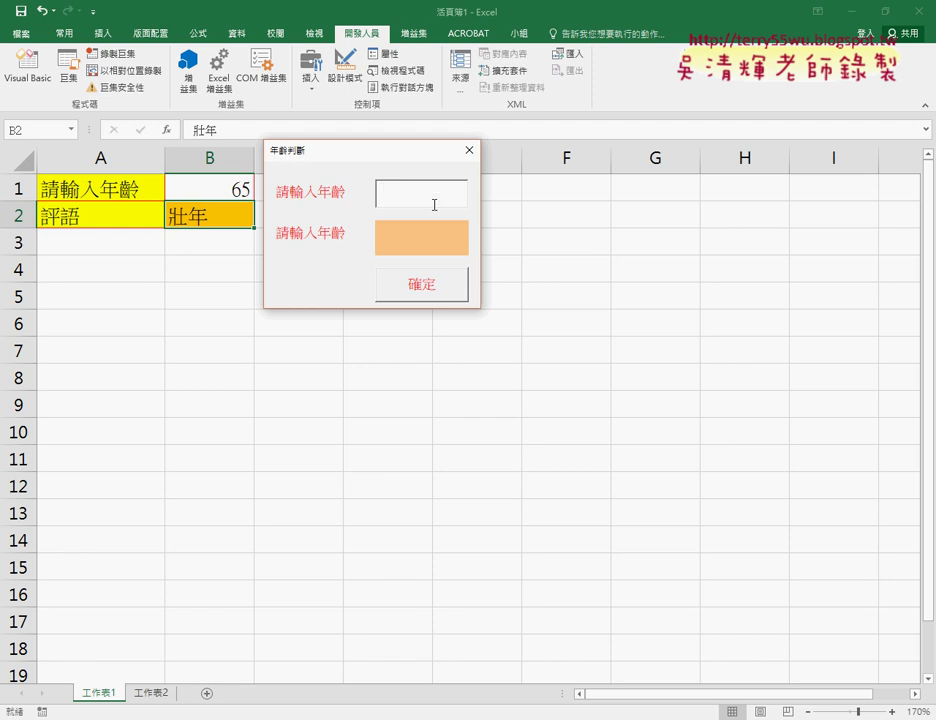
Enter age 65 to get 壯年, then replace it with 22 and confirm with 確定 to get 青年.
text(65)
key(Tab)
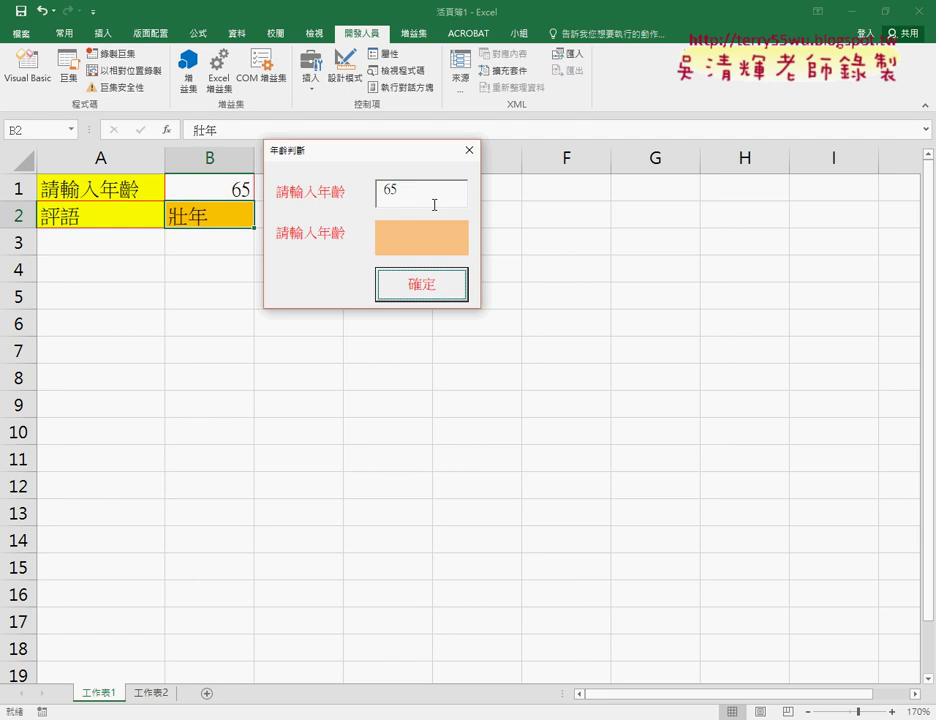
key(Return)
drag(434, 205, 372, 208)
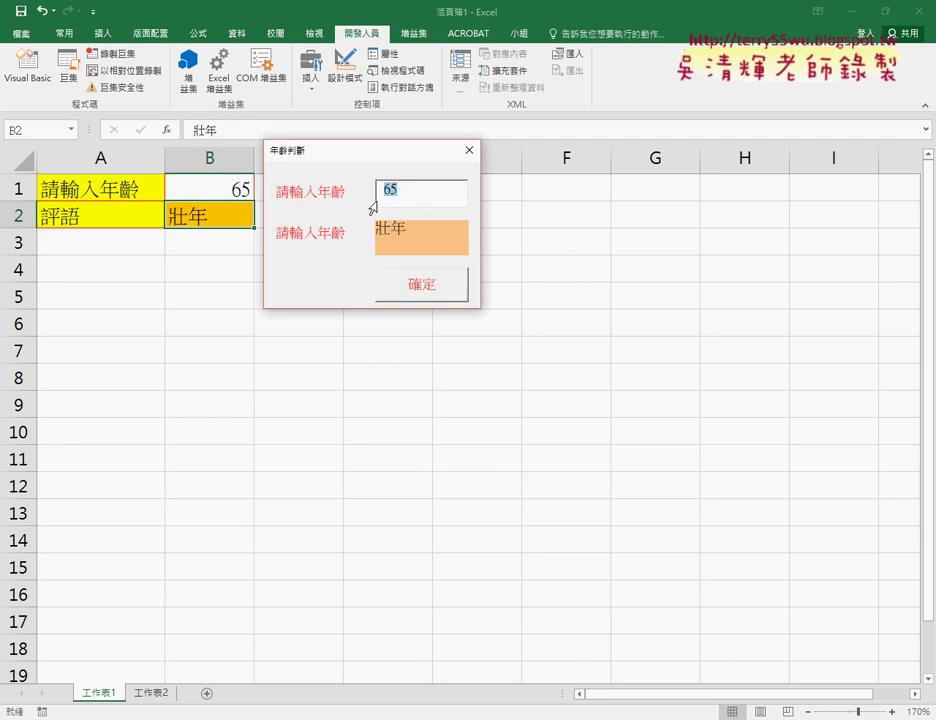
text(22)
click(446, 294)
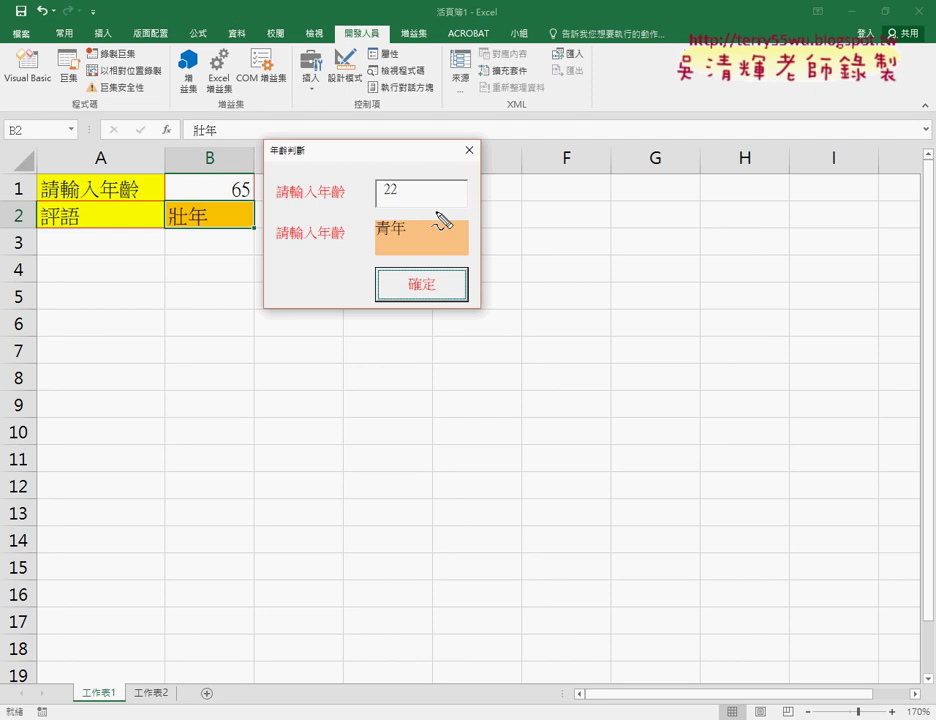
Mark the age 22 and the 青年 result with red pen circles and arrows, then clear them.
drag(440, 212, 363, 203)
drag(445, 181, 453, 190)
drag(548, 183, 447, 193)
drag(468, 244, 460, 257)
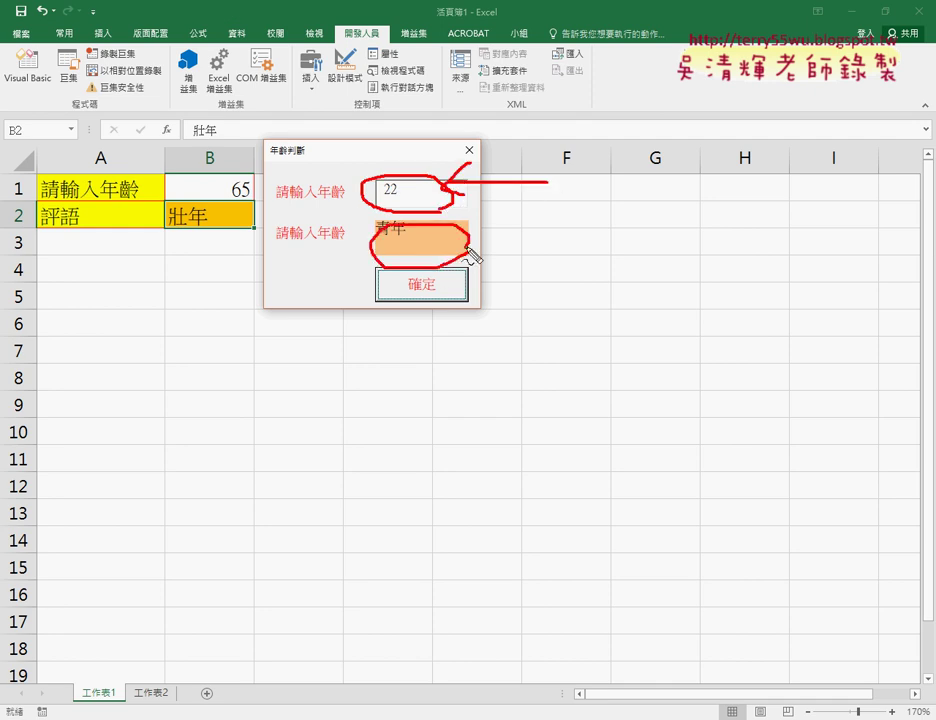
mouse_move(545, 253)
mouse_down()
mouse_move(475, 255)
mouse_move(480, 266)
mouse_up()
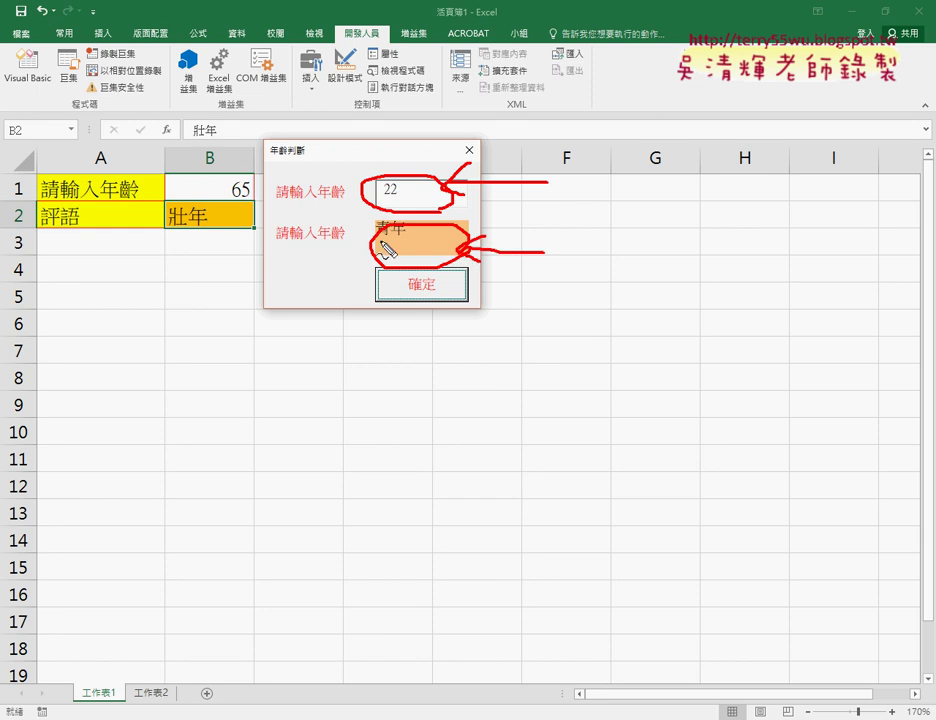
key(Escape)
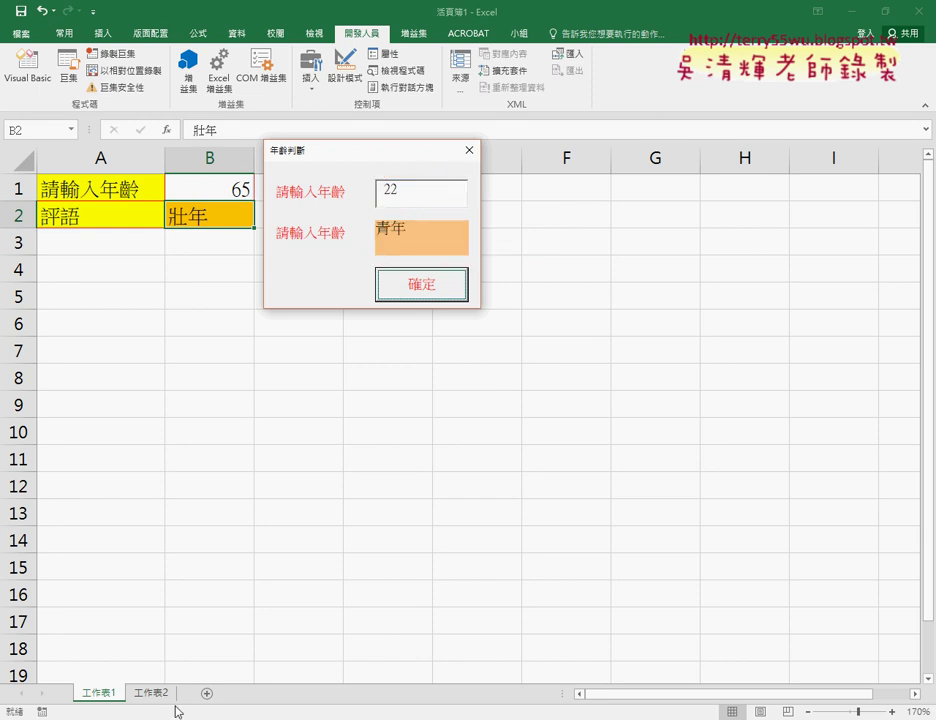
Switch to the VBA editor and right-click ThisWorkbook to reach 插入 > 自訂表單.
mouse_move(440, 712)
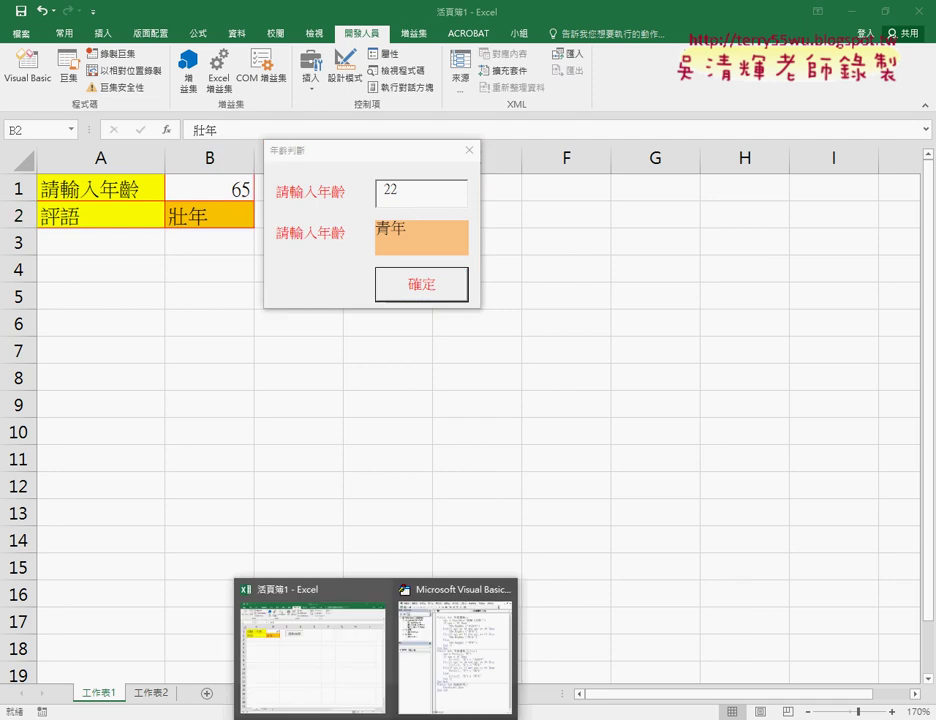
click(443, 668)
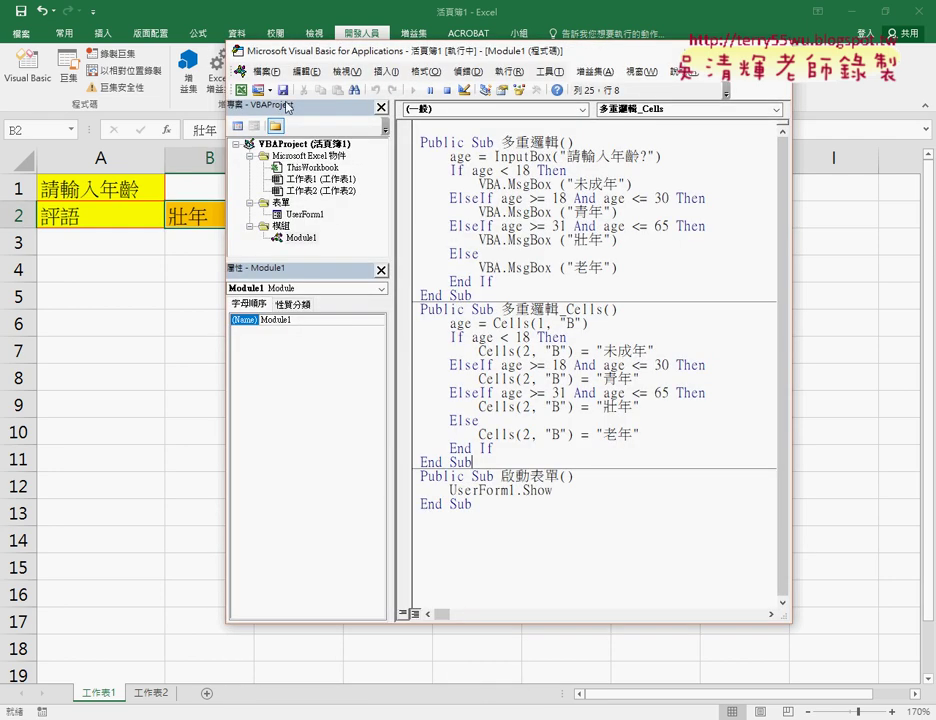
click(306, 168)
right_click(307, 172)
mouse_move(400, 232)
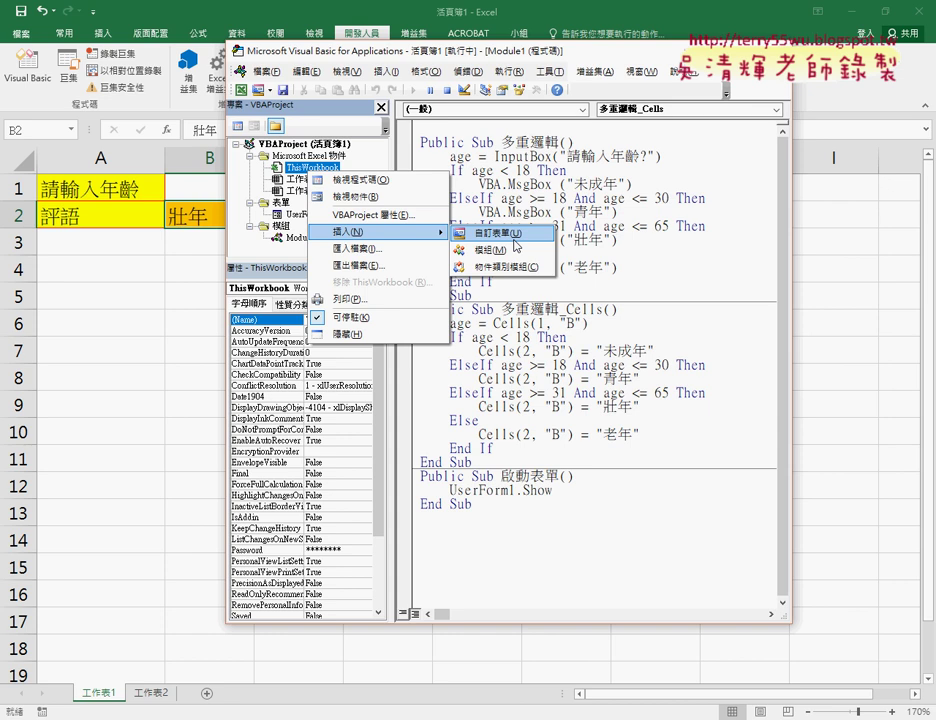
Insert a new UserForm2 and enlarge it to a height of 369.
click(515, 243)
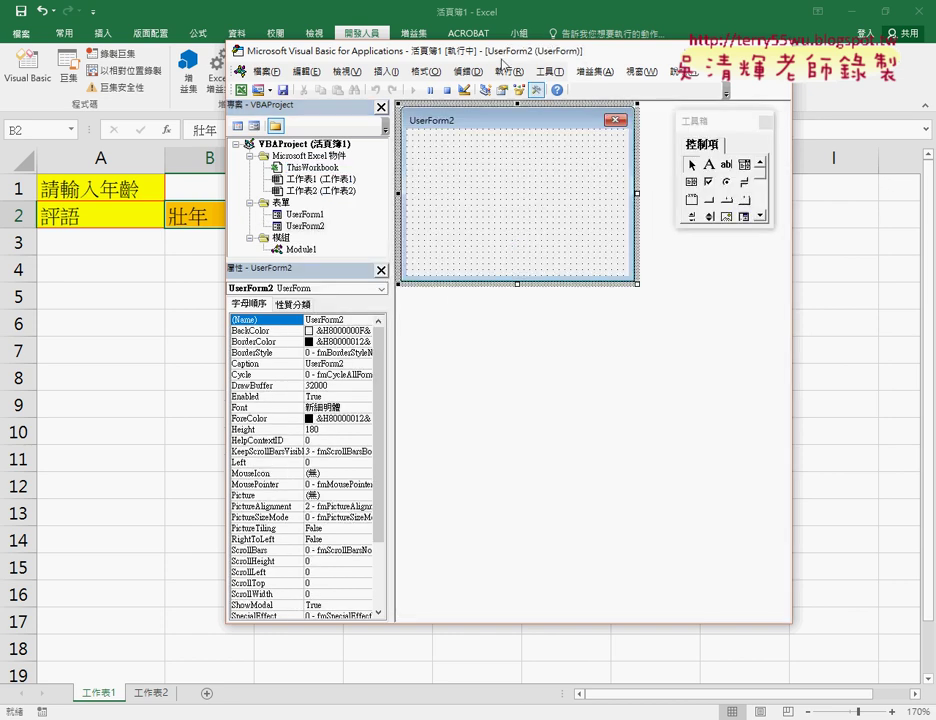
drag(493, 53, 406, 53)
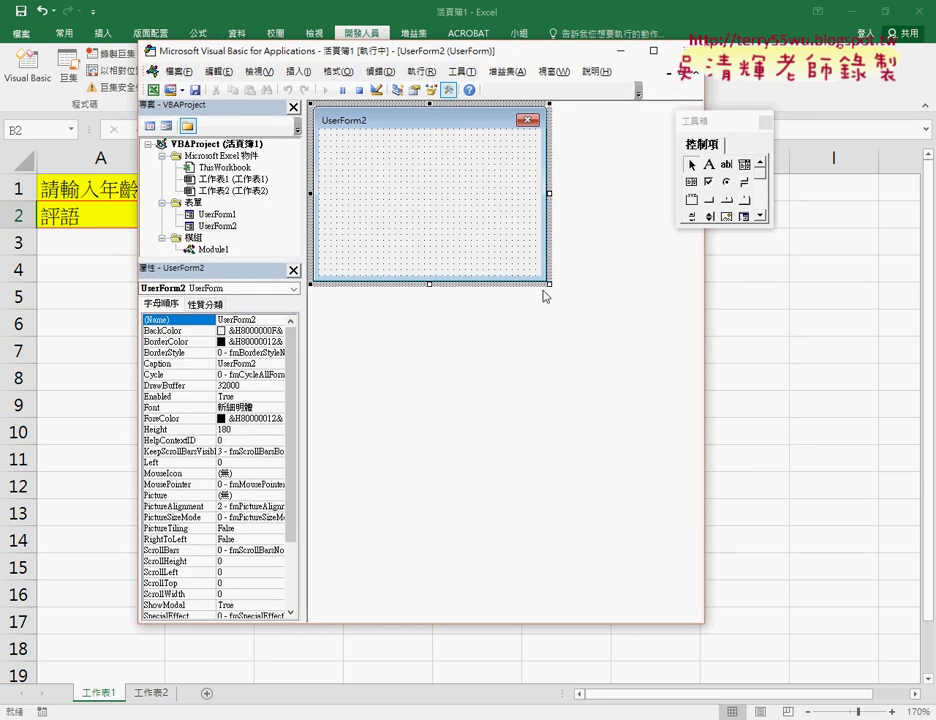
drag(548, 285, 668, 468)
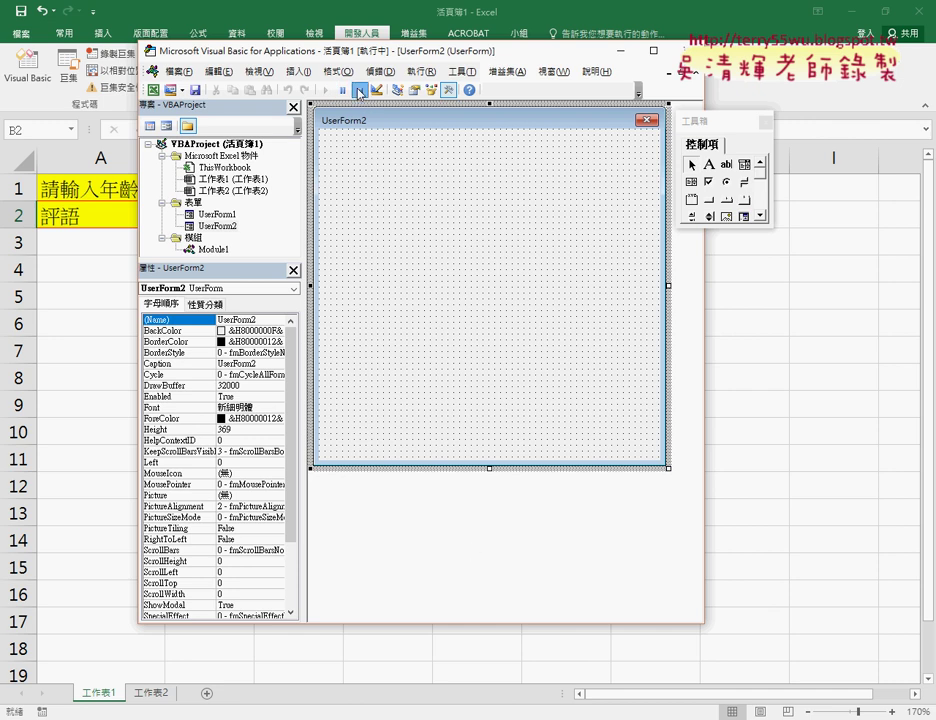
Preview UserForm2 running over the sheet, then shrink it back to about 180 high.
click(359, 90)
double_click(218, 226)
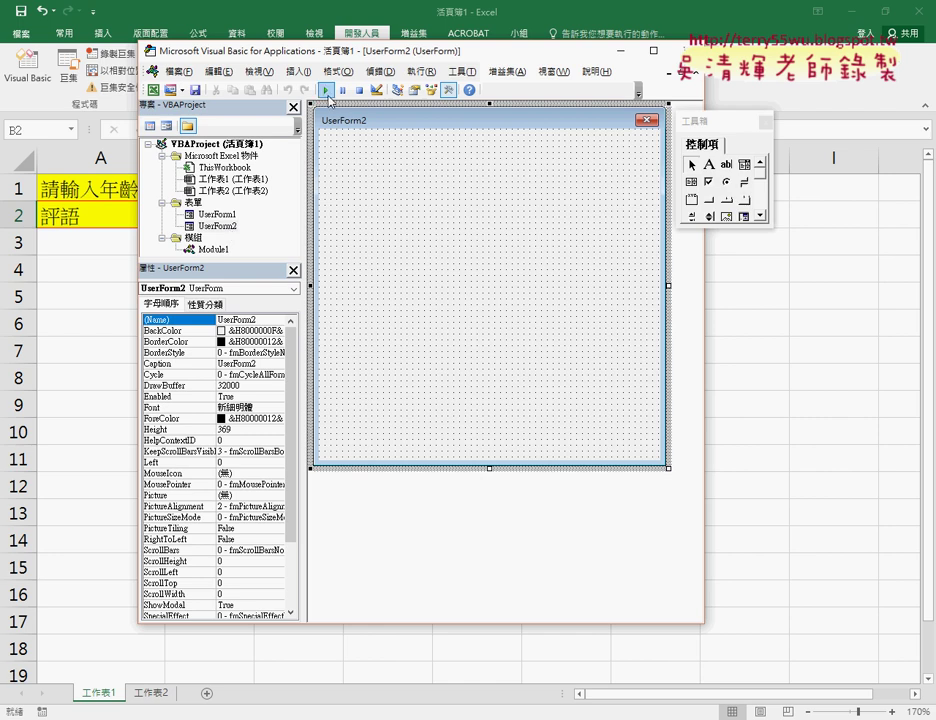
click(326, 91)
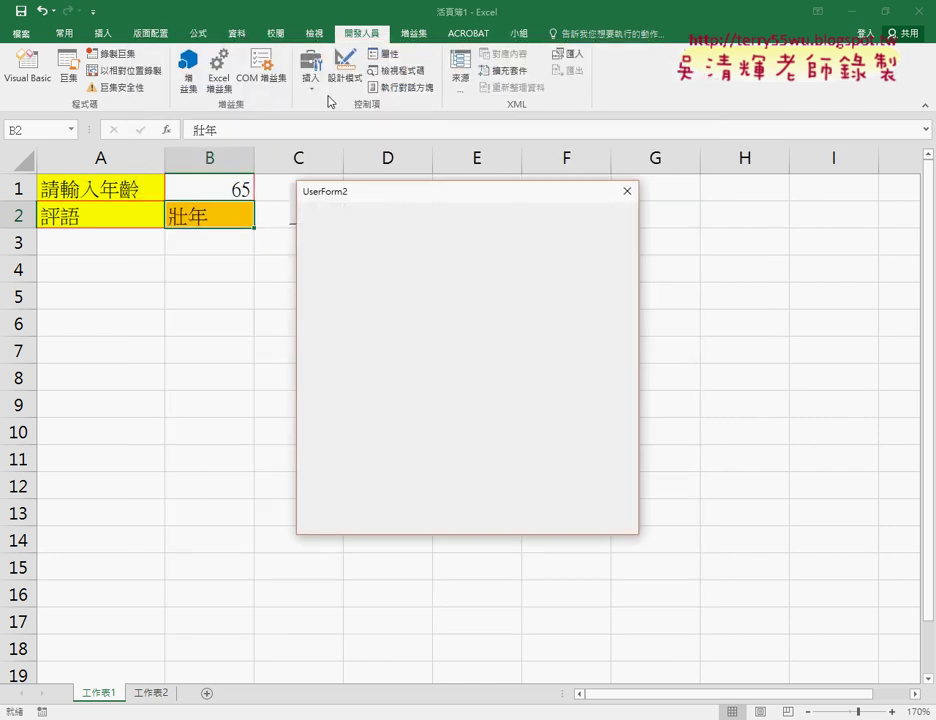
click(627, 191)
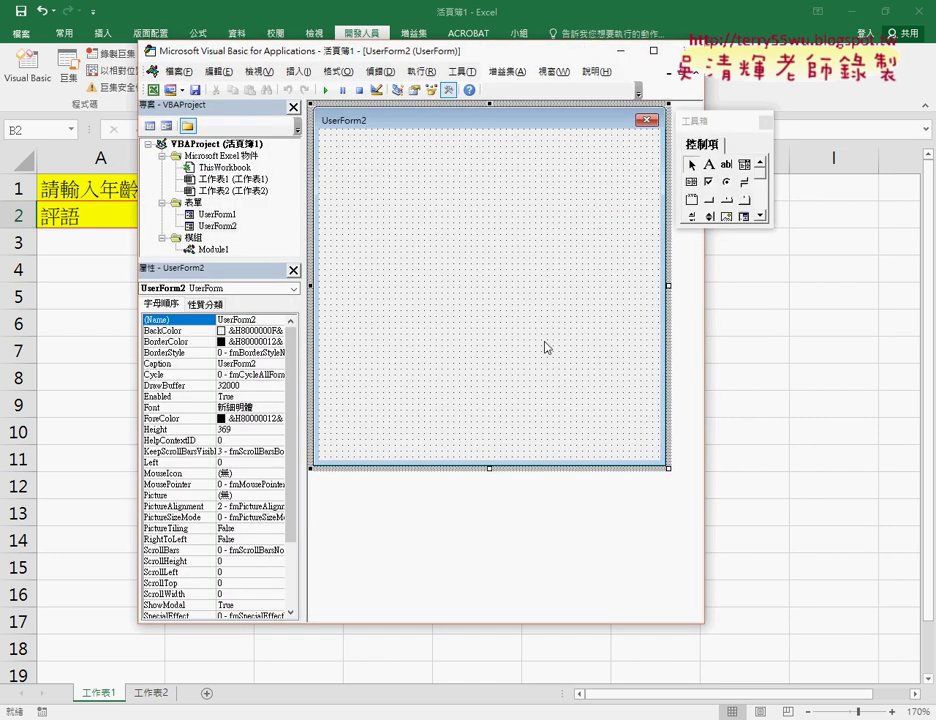
drag(669, 468, 545, 284)
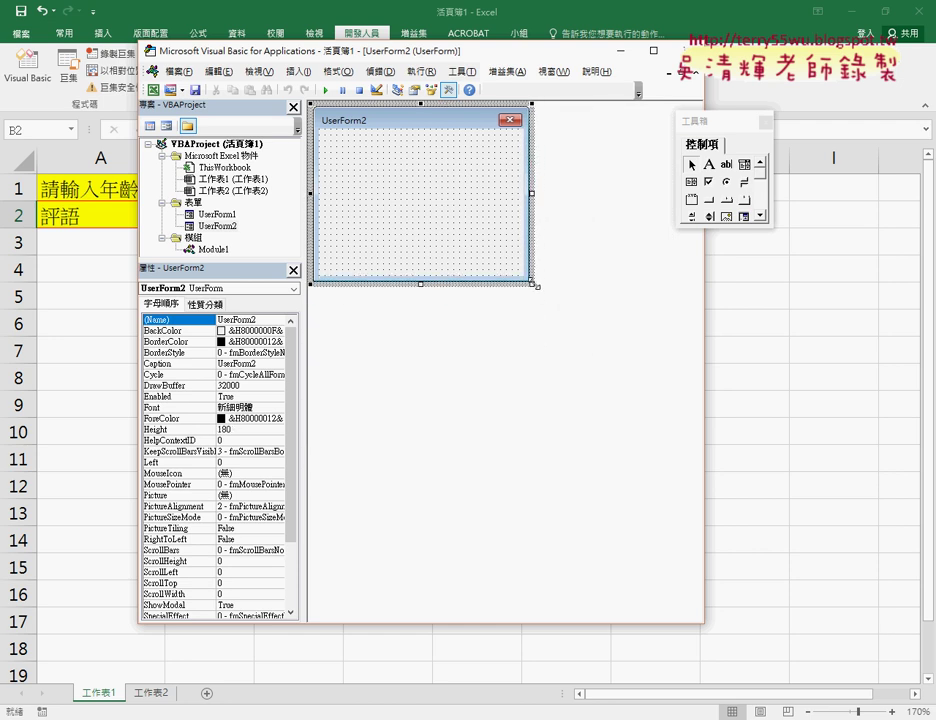
click(709, 163)
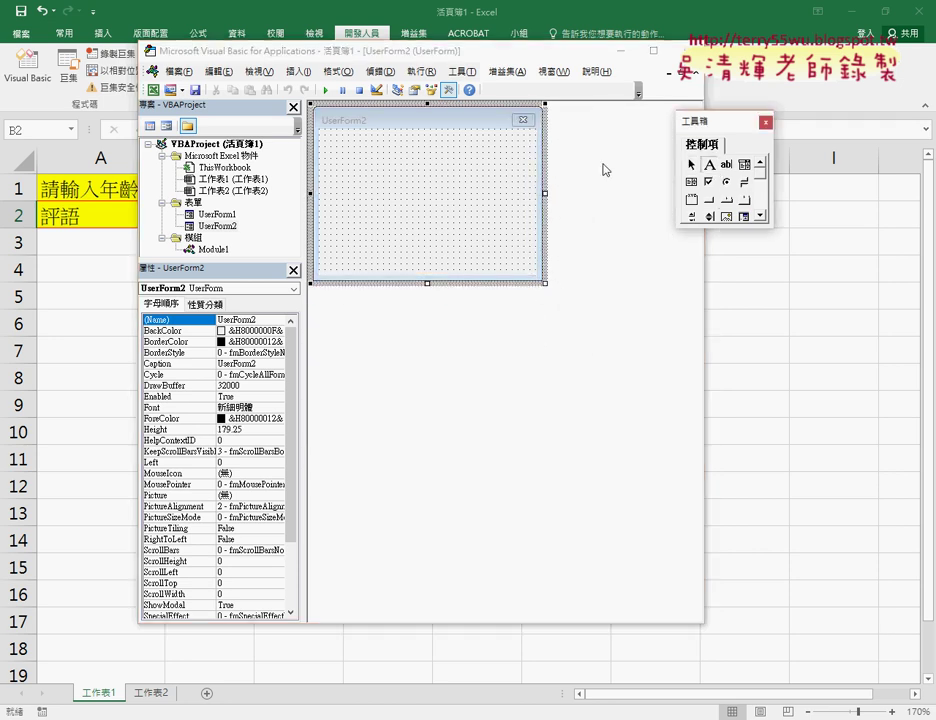
drag(333, 147, 403, 178)
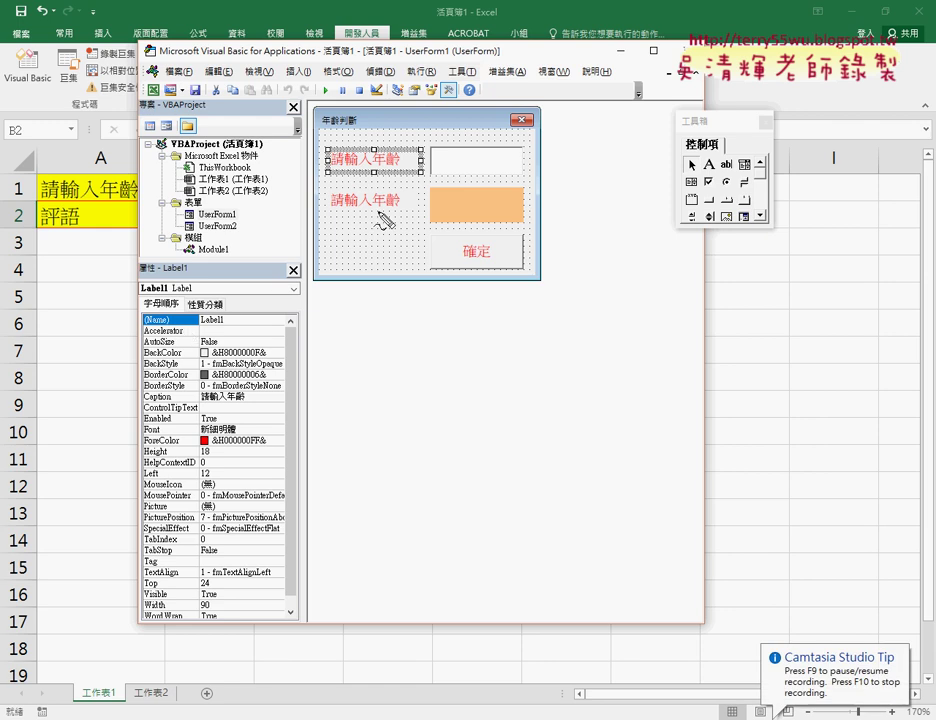
mouse_move(410, 179)
mouse_down()
mouse_move(320, 180)
mouse_move(226, 297)
mouse_up()
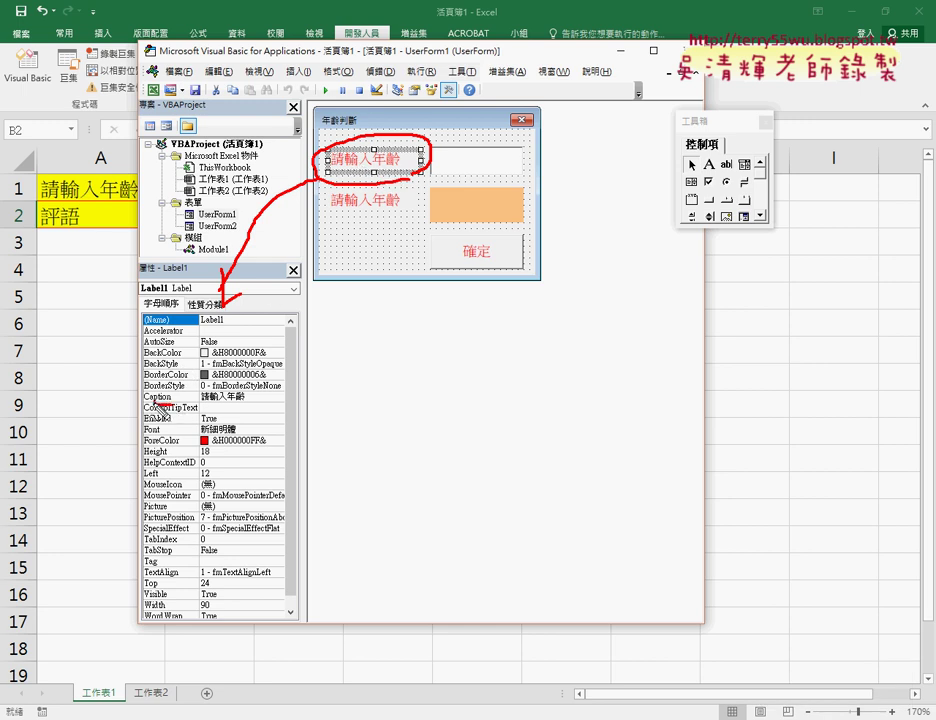
mouse_move(172, 391)
mouse_down()
mouse_move(180, 402)
mouse_move(257, 402)
mouse_up()
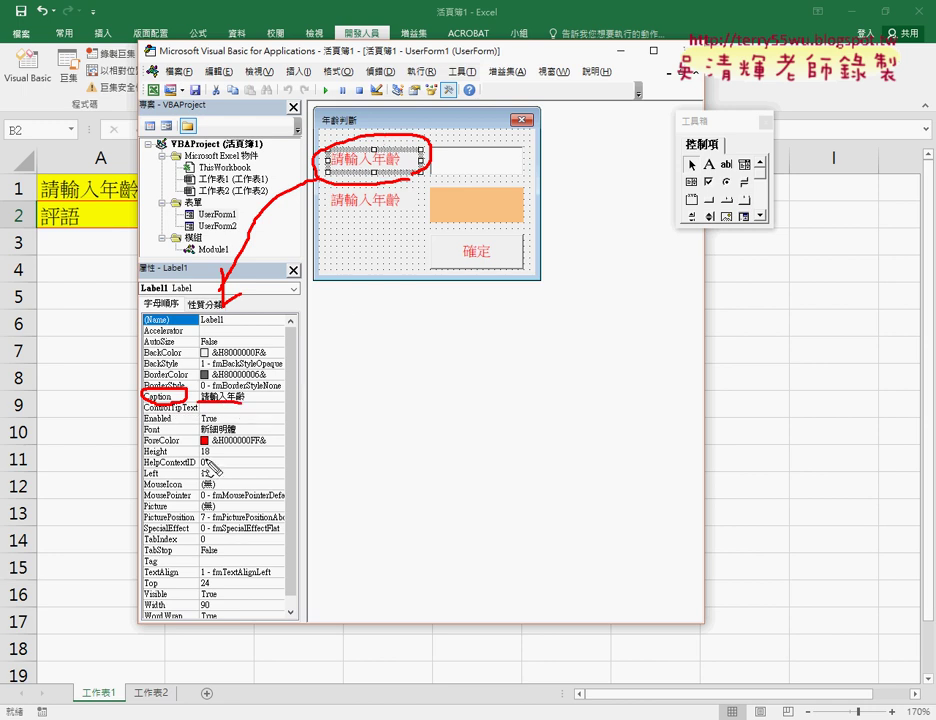
mouse_move(185, 437)
mouse_down()
mouse_move(188, 448)
mouse_move(150, 436)
mouse_up()
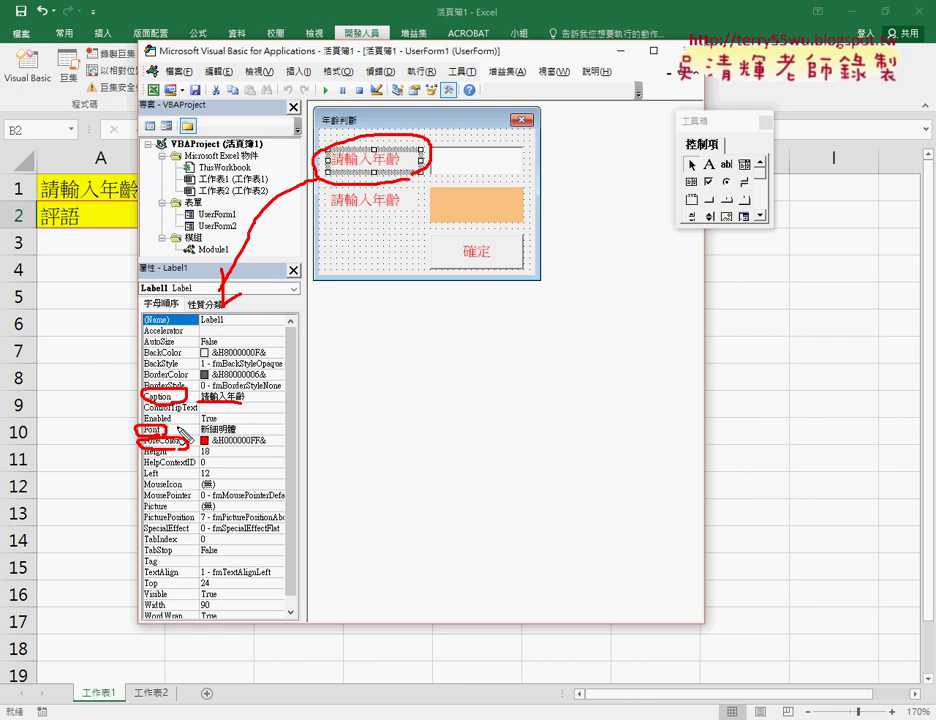
drag(266, 438, 286, 440)
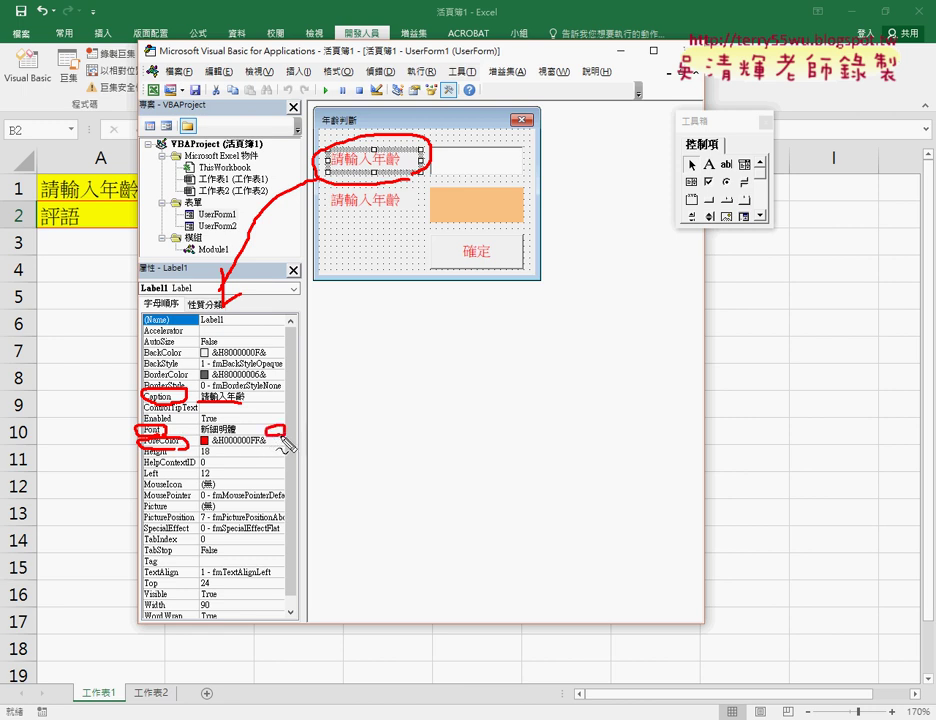
key(Escape)
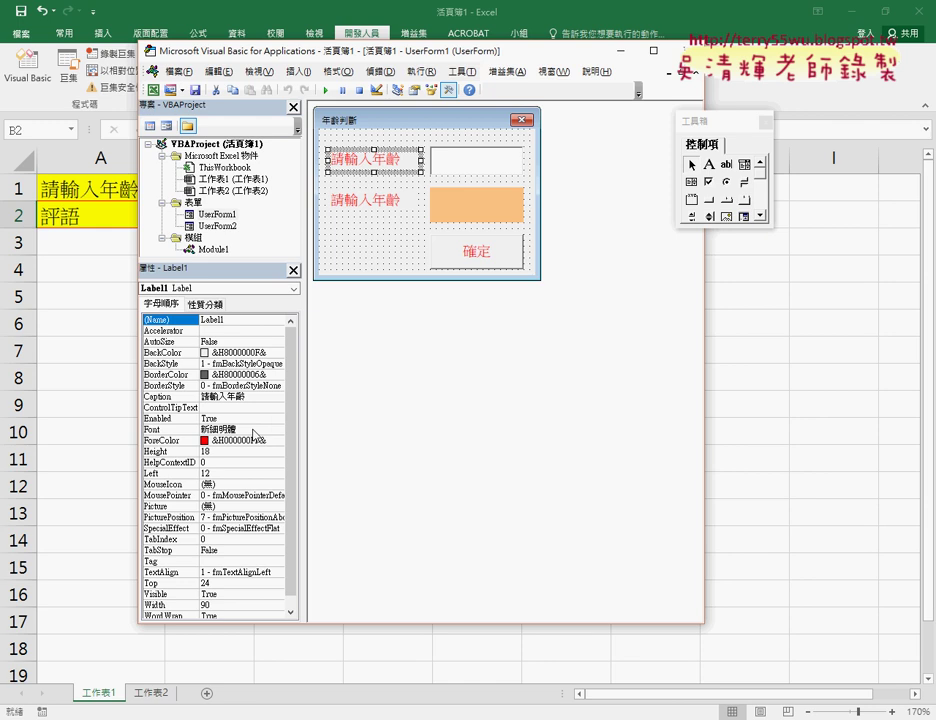
click(254, 430)
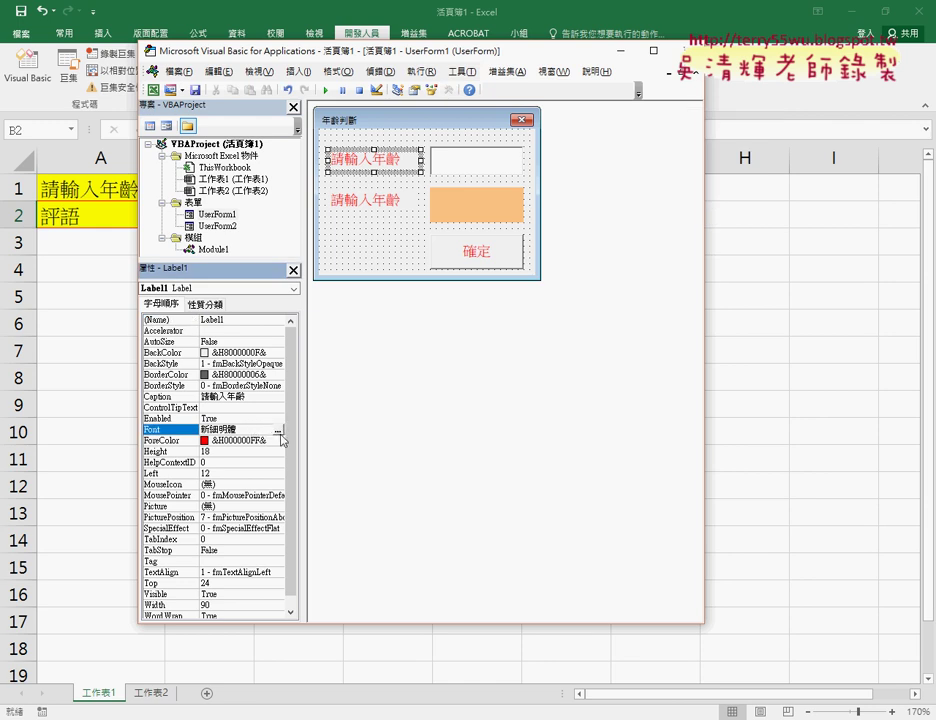
Inspect the Font dialog, then the properties of Label2, orange Label3, TextBox1 and the 確定 CommandButton1.
click(278, 430)
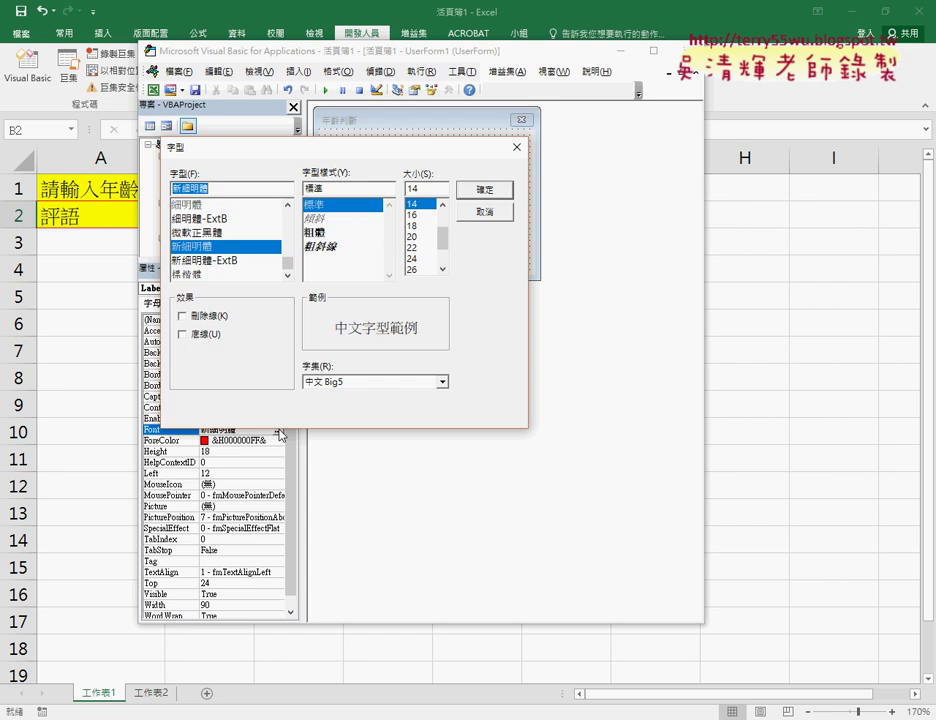
click(478, 212)
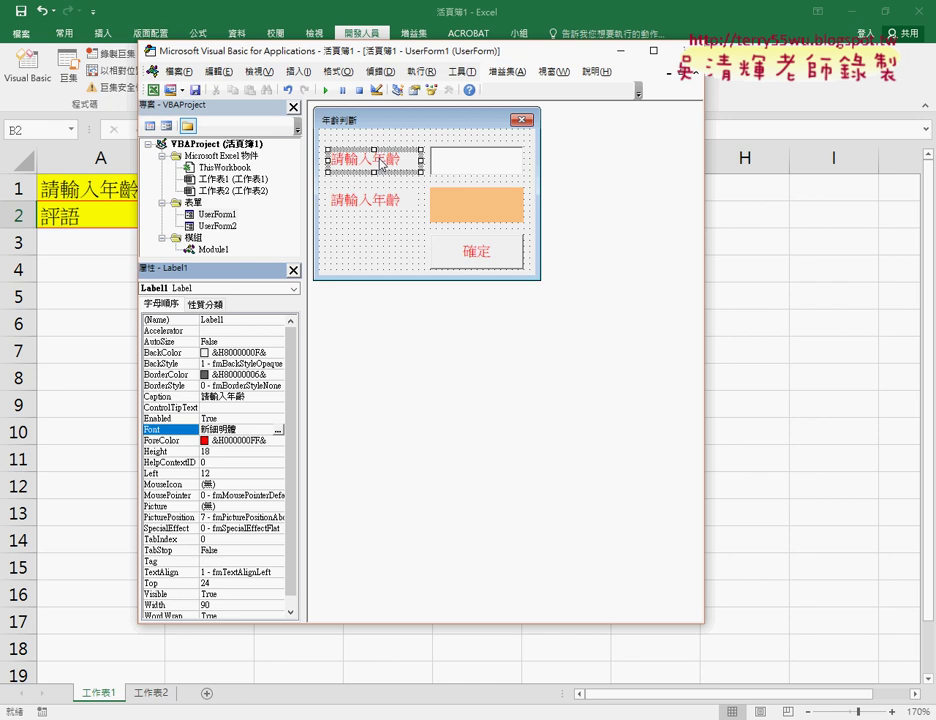
click(383, 202)
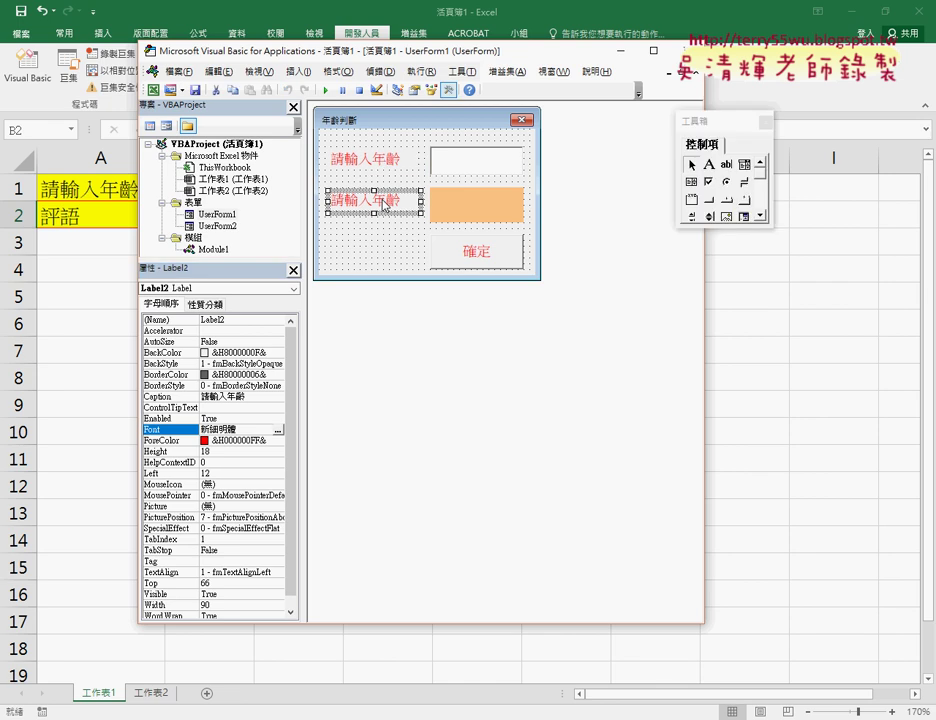
click(472, 212)
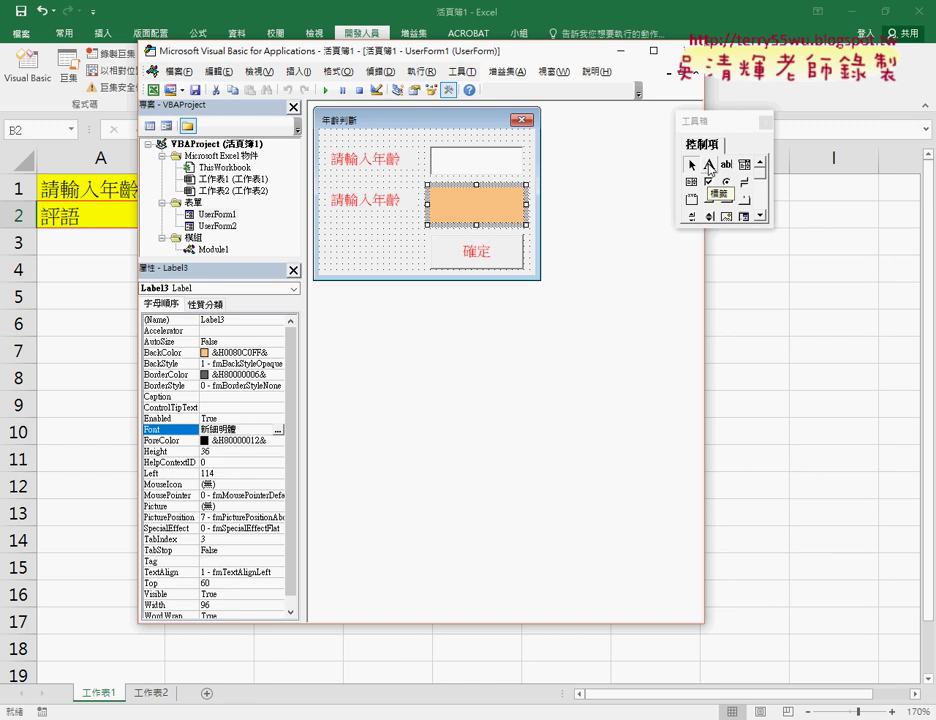
click(478, 162)
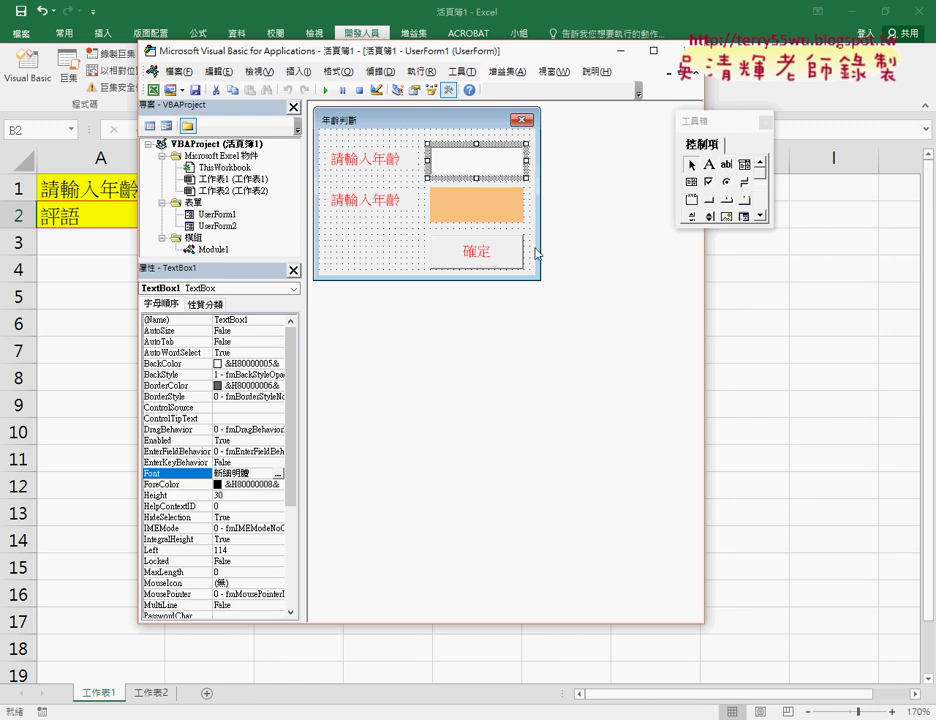
click(503, 254)
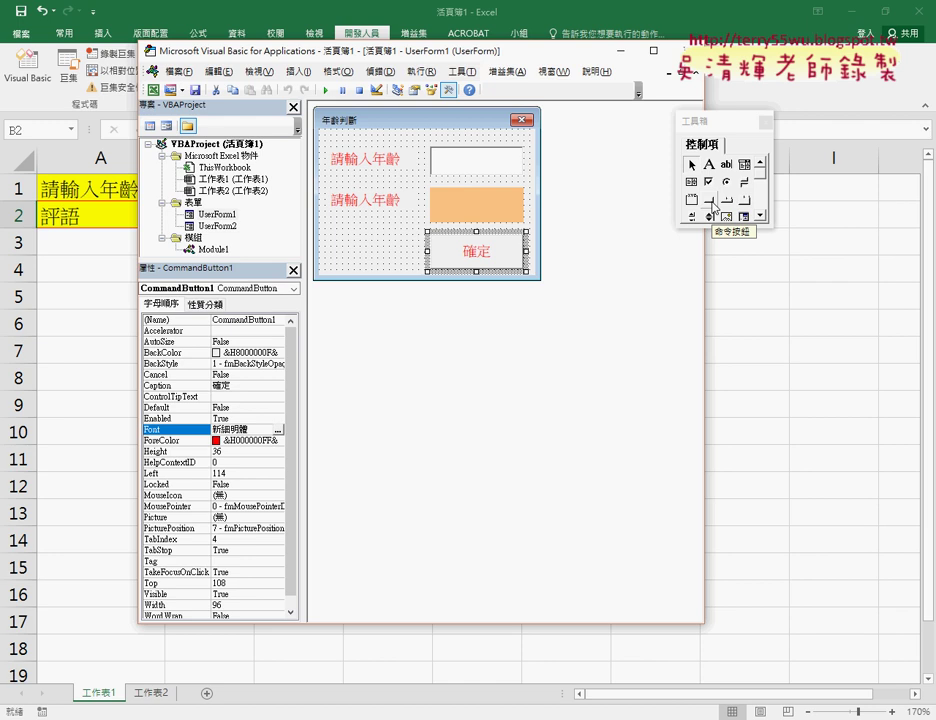
Move the control Toolbox beside UserForm1 and close it.
drag(712, 207, 716, 211)
drag(700, 258, 745, 262)
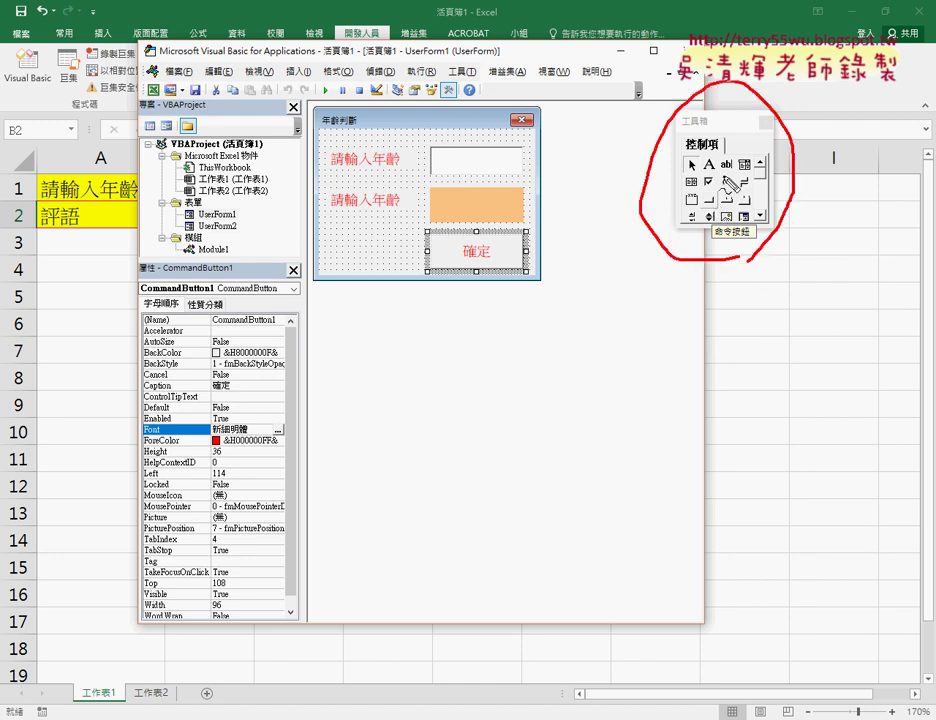
drag(722, 160, 721, 199)
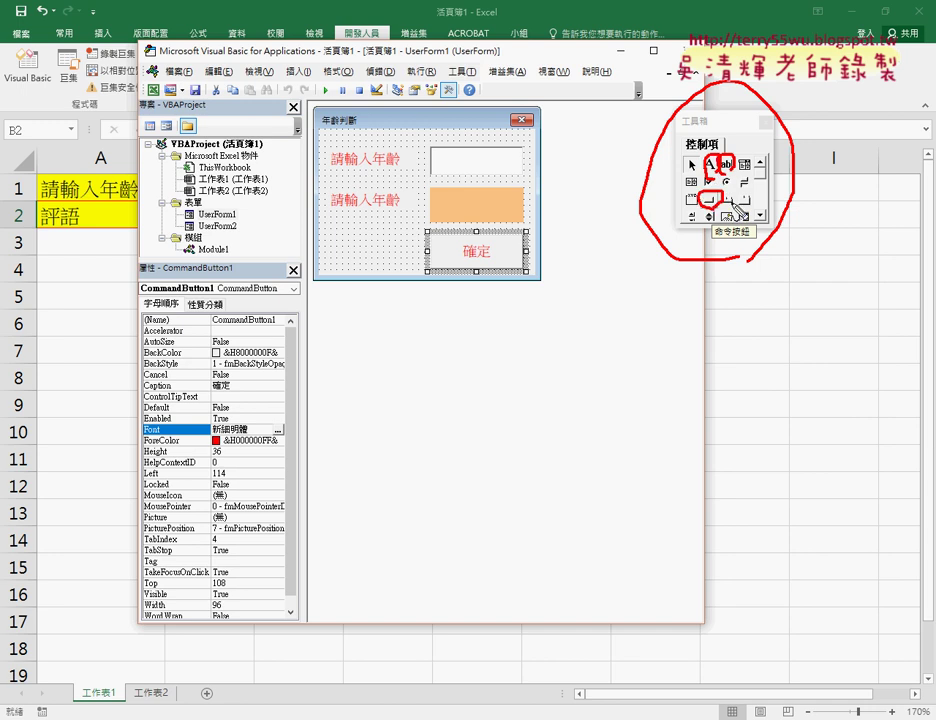
key(Escape)
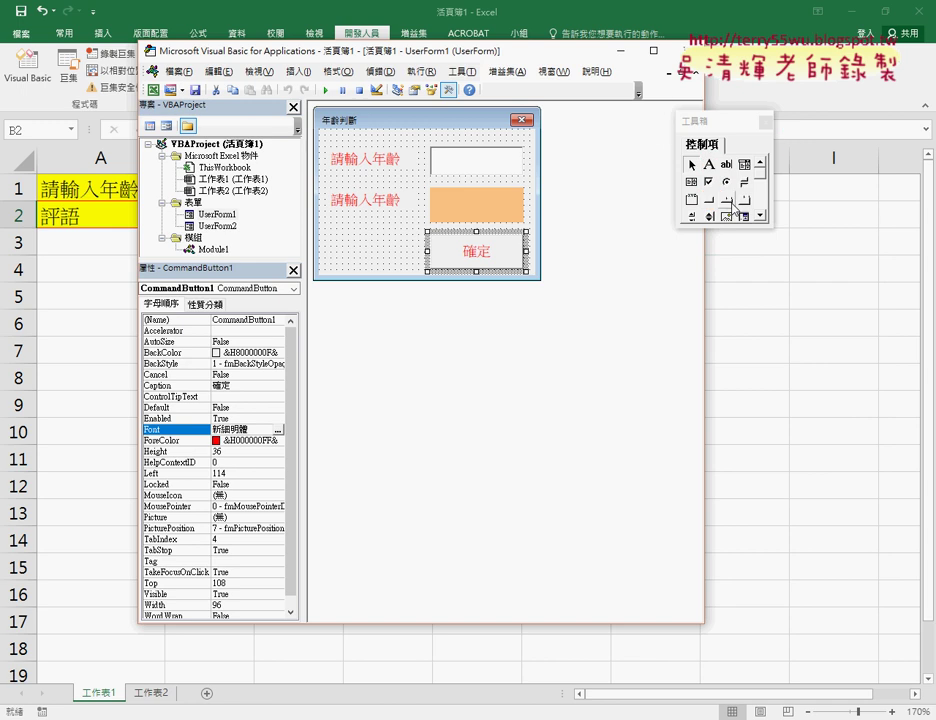
drag(710, 129, 601, 134)
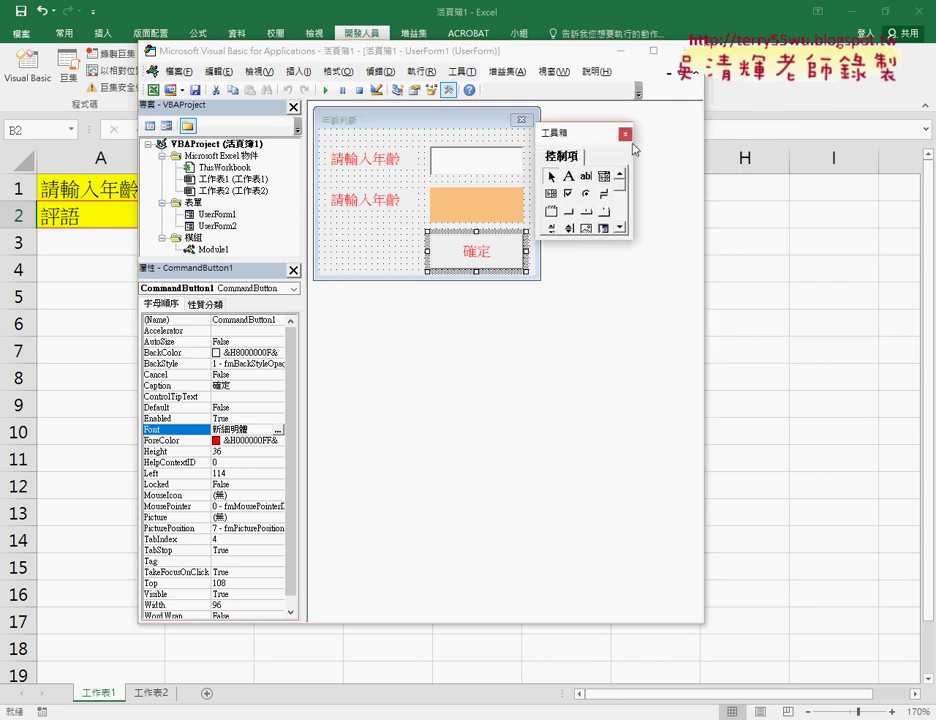
click(626, 135)
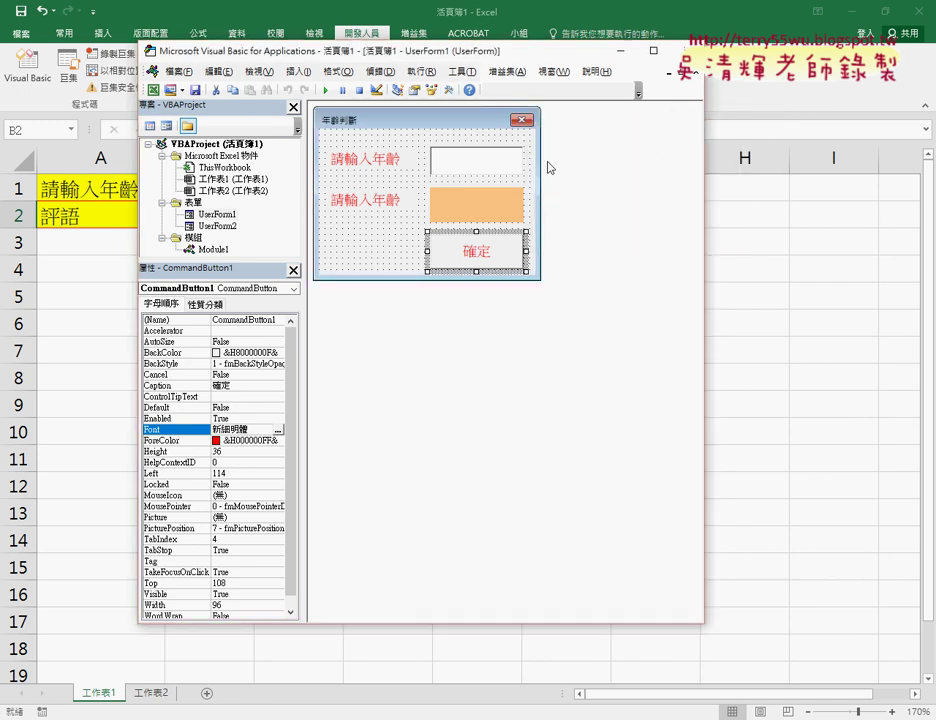
click(374, 248)
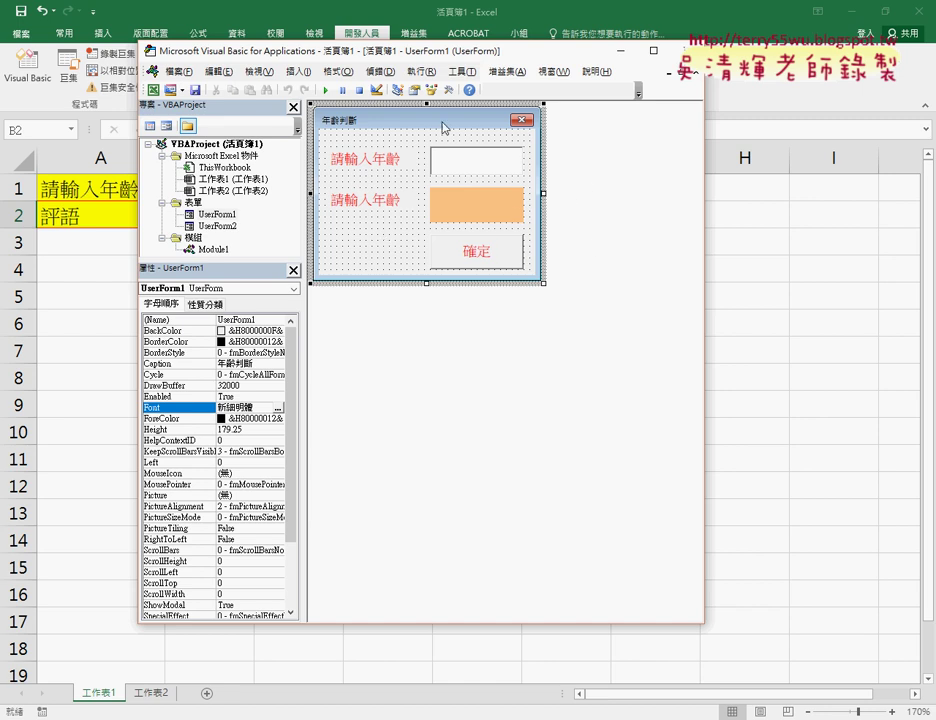
click(450, 93)
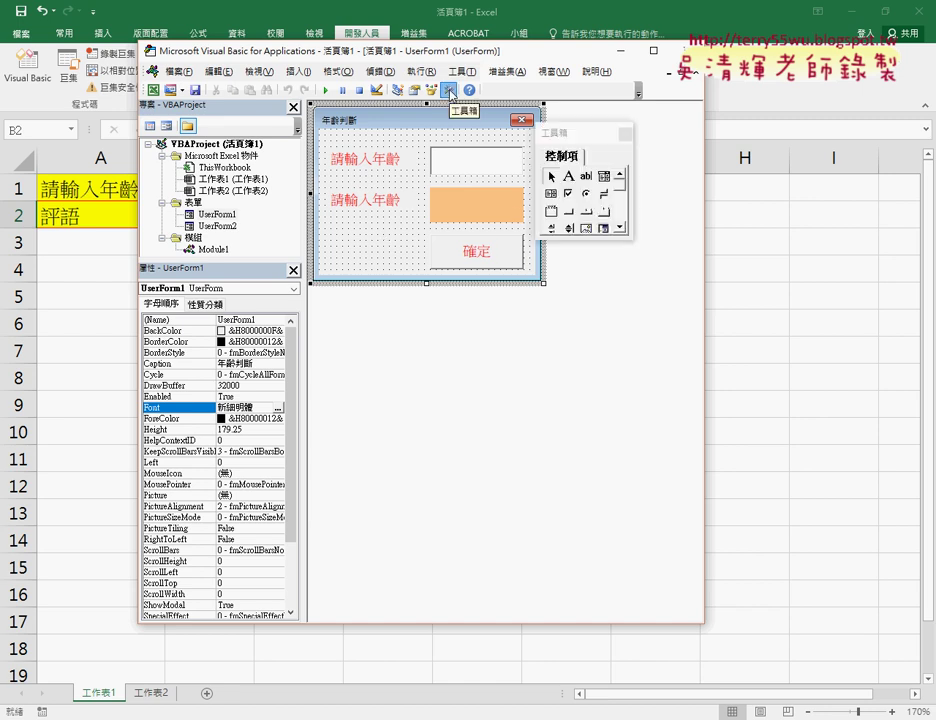
click(450, 93)
click(450, 93)
click(449, 93)
click(260, 71)
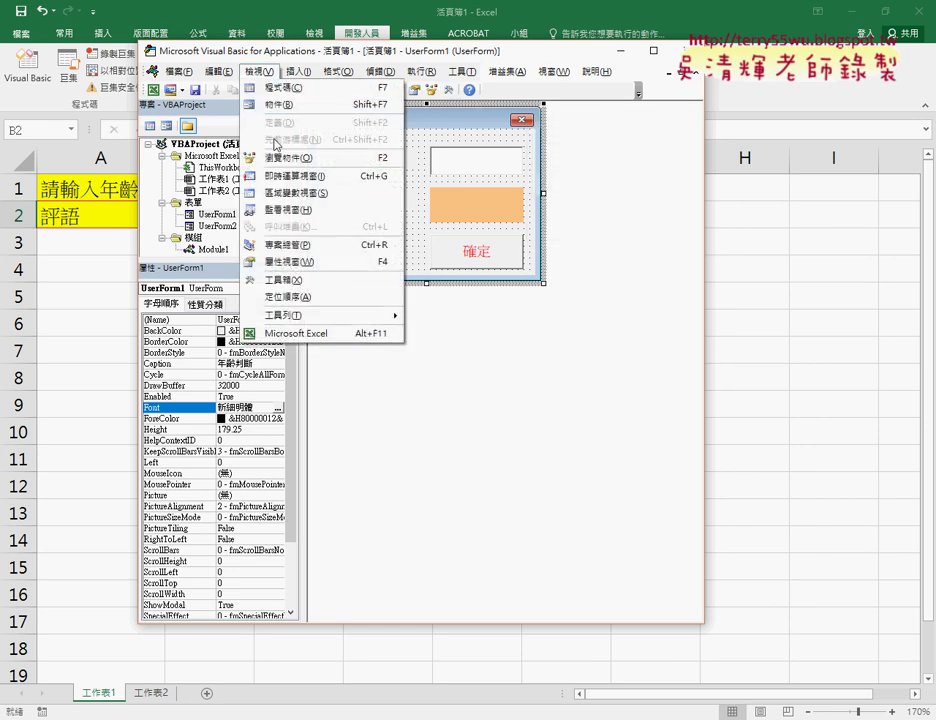
click(288, 281)
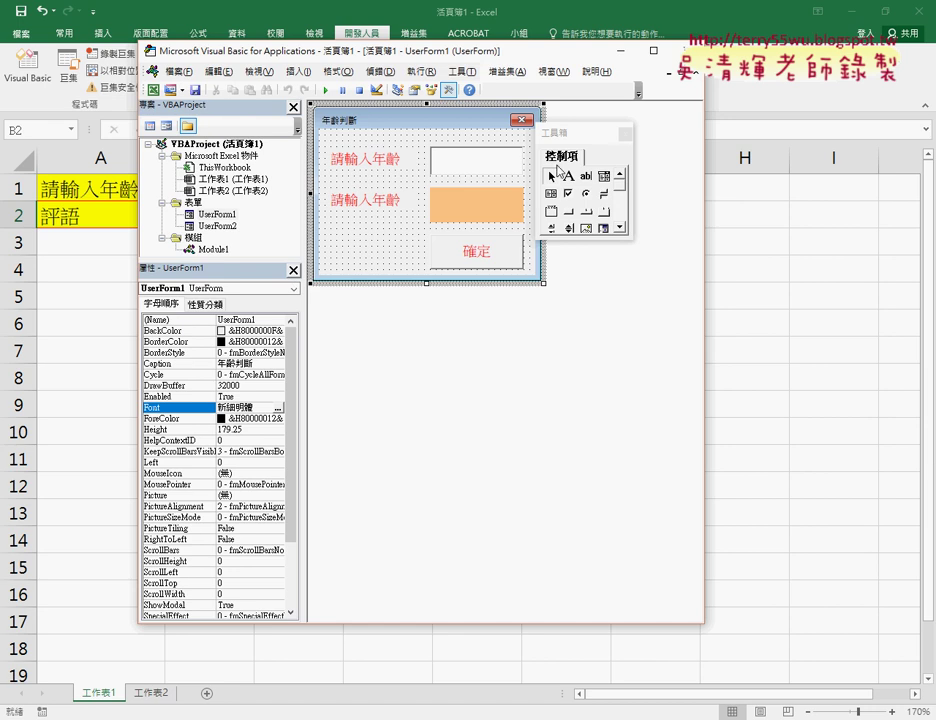
click(626, 134)
click(279, 77)
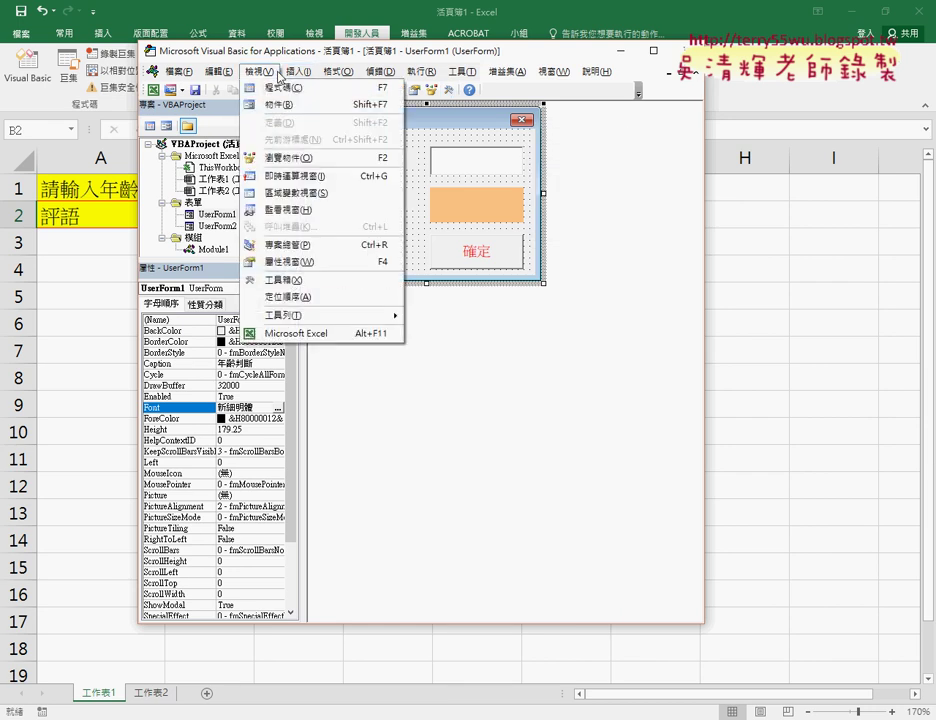
click(359, 393)
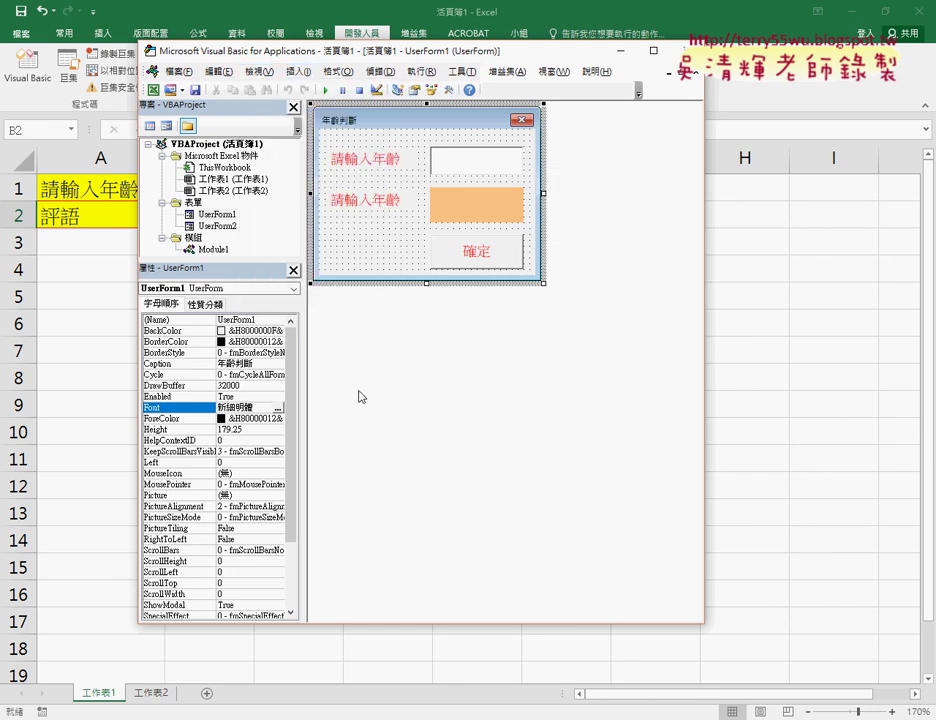
Close the Properties window, select TextBox1, and reopen Properties from the View menu.
click(292, 268)
click(473, 176)
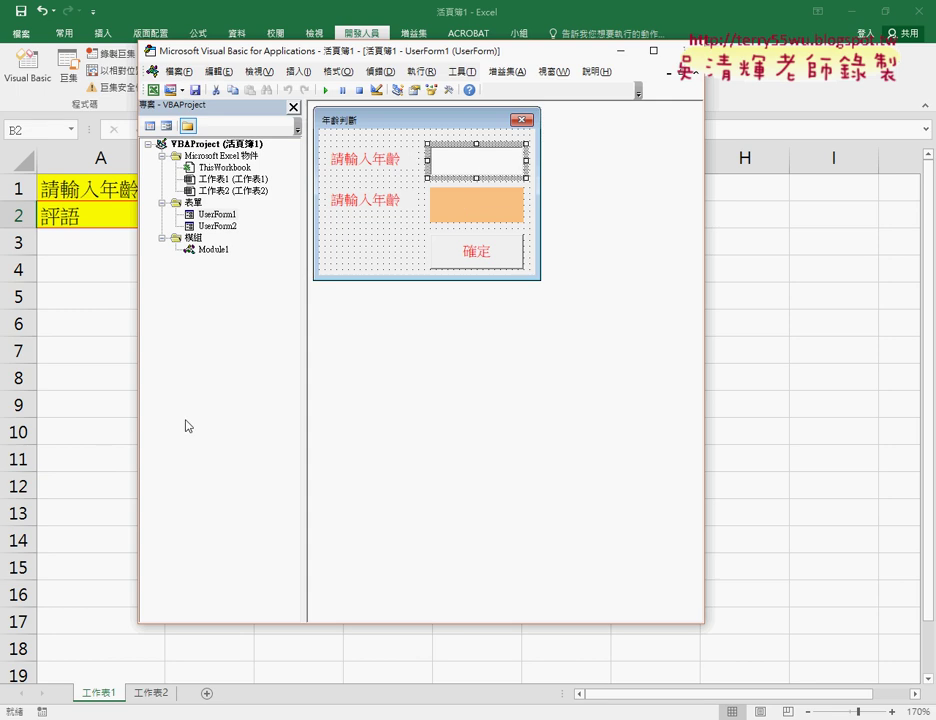
click(259, 71)
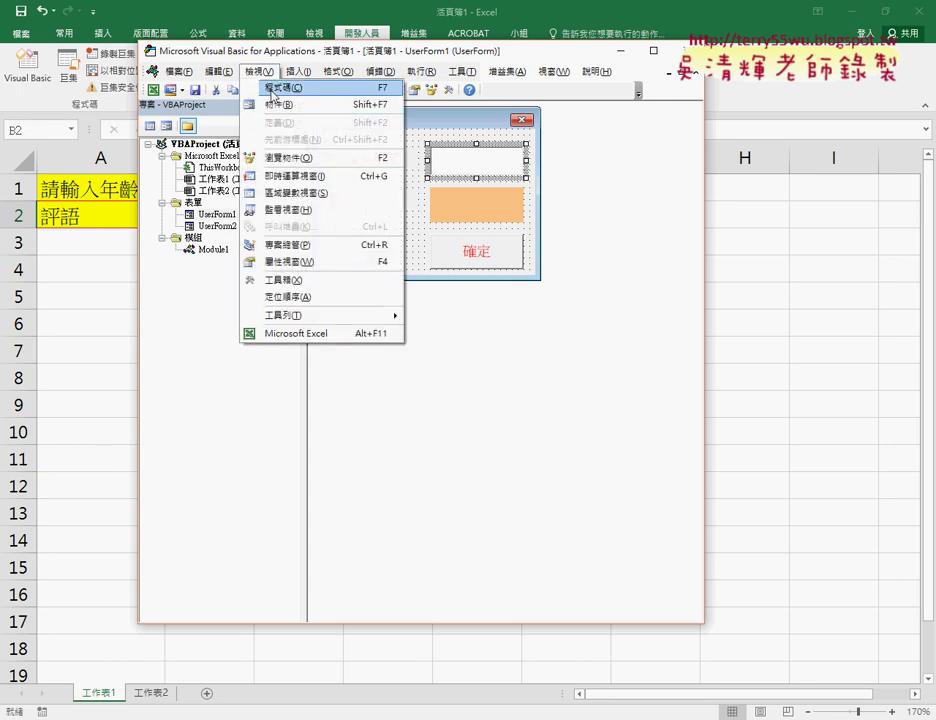
click(288, 265)
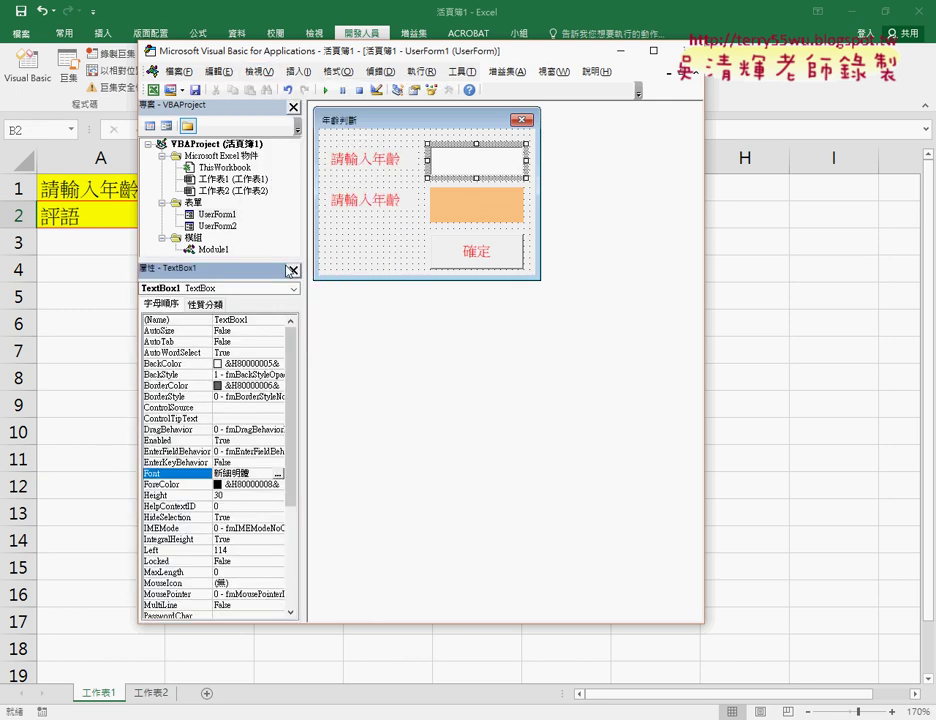